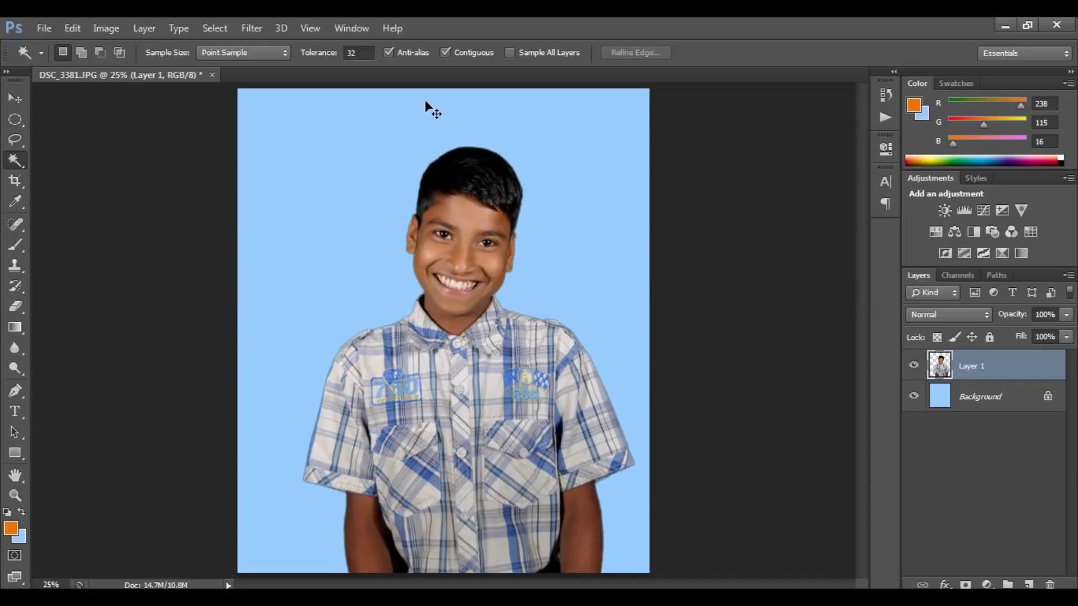
# Step: Toggle undo to compare the warped and original head, zooming in on the boy's face
pyautogui.hotkey('ctrl', 'z')
pyautogui.hotkey('ctrl', 'z')
pyautogui.hotkey('ctrl', 'z')
pyautogui.hotkey('ctrl', 'z')
pyautogui.hotkey('ctrl', 'z')
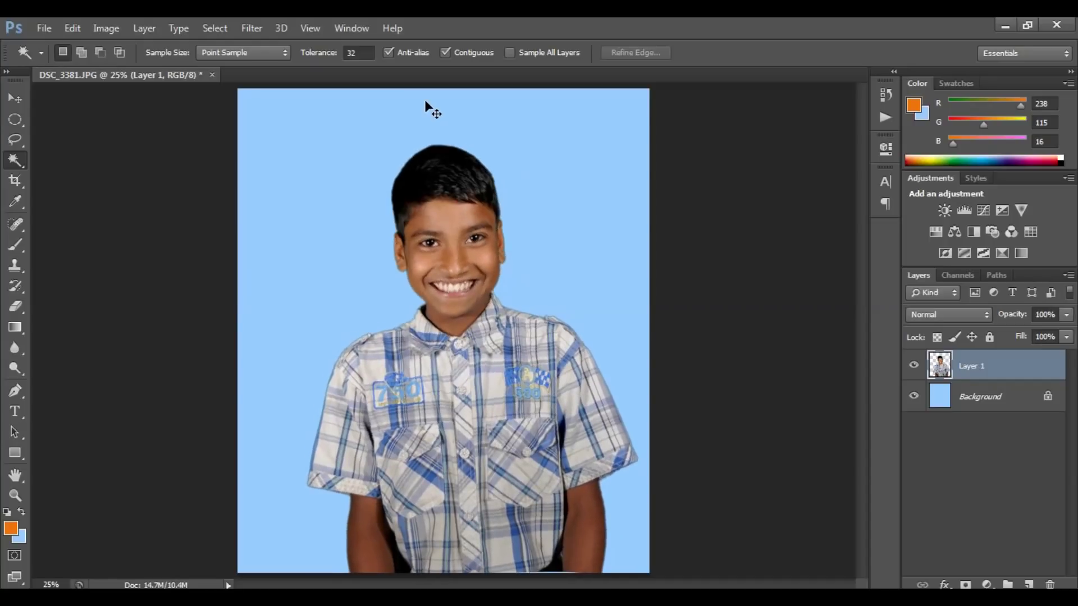
pyautogui.hotkey('ctrl', 'z')
pyautogui.hotkey('ctrl', 'z')
pyautogui.hotkey('ctrl', '+')
pyautogui.hotkey('ctrl', 'z')
pyautogui.hotkey('ctrl', 'z')
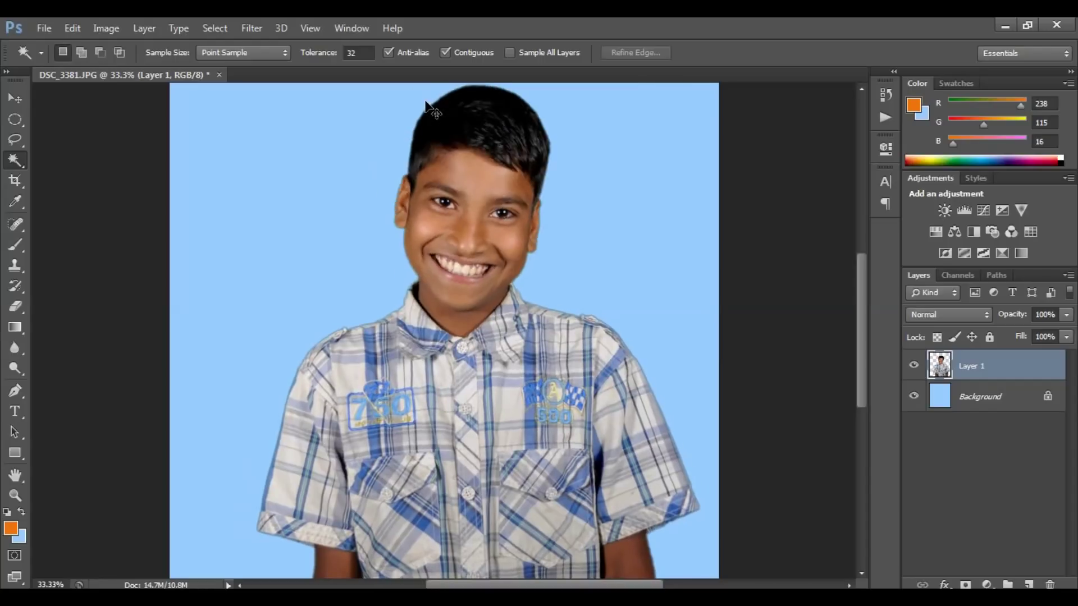
pyautogui.hotkey('ctrl', '+')
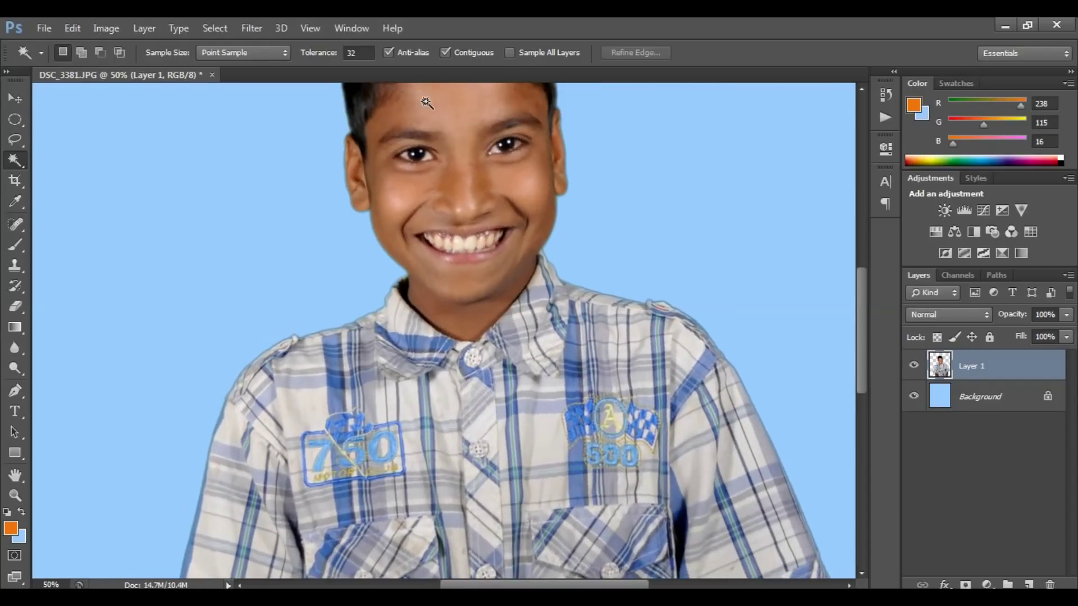
pyautogui.moveTo(441, 120); pyautogui.dragTo(445, 247)
pyautogui.hotkey('ctrl', 'z')
pyautogui.hotkey('ctrl', 'z')
pyautogui.hotkey('ctrl', 'z')
pyautogui.hotkey('ctrl', 'z')
pyautogui.hotkey('ctrl', 'z')
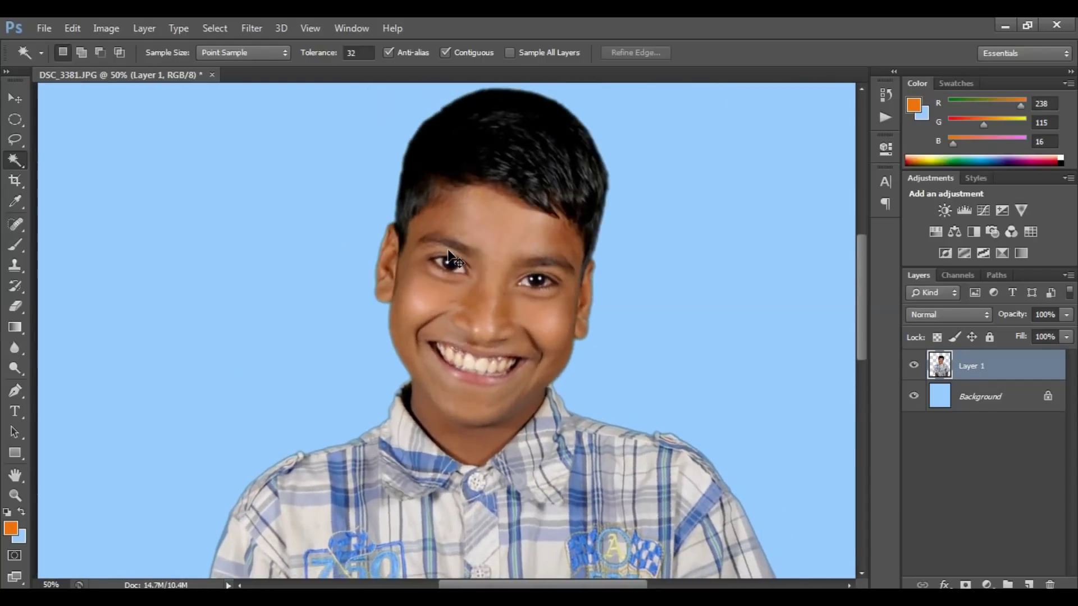
pyautogui.hotkey('ctrl', 'z')
pyautogui.hotkey('ctrl', '-')
pyautogui.hotkey('ctrl', '-')
pyautogui.hotkey('ctrl', '-')
# Step: Zoom in and out on the portrait, then step history once more to settle the head version
pyautogui.hotkey('ctrl', 'z')
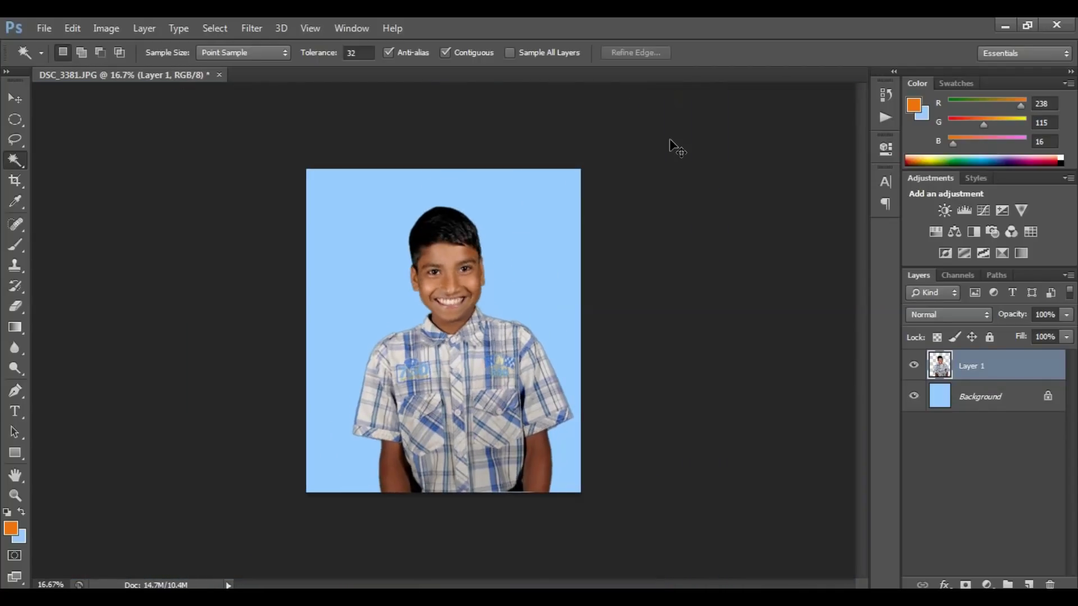
pyautogui.hotkey('ctrl', '+')
pyautogui.hotkey('ctrl', '+')
pyautogui.hotkey('ctrl', '+')
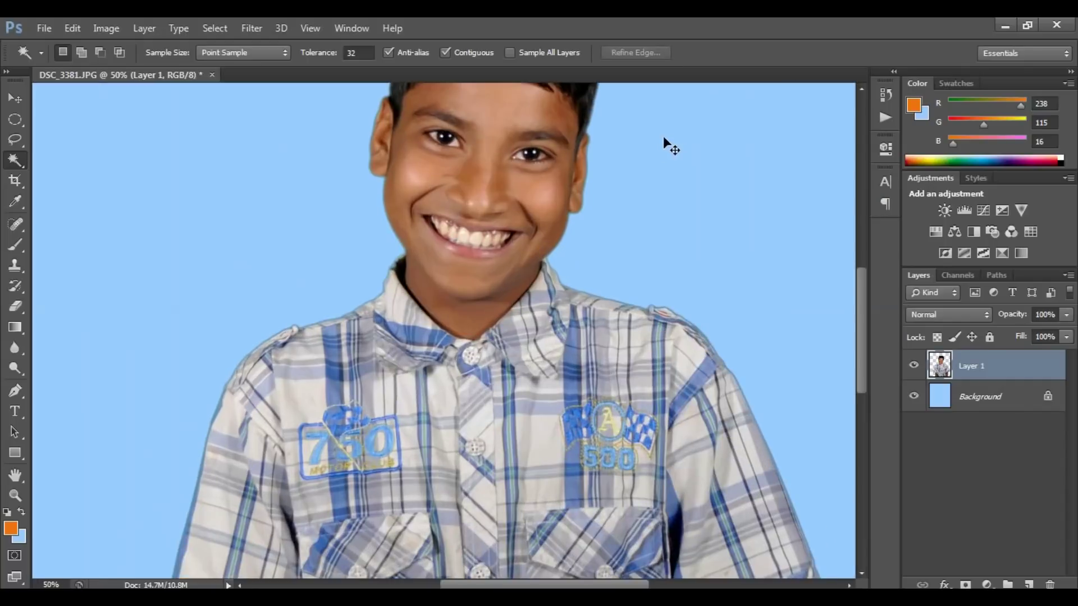
pyautogui.moveTo(592, 154); pyautogui.dragTo(587, 324)
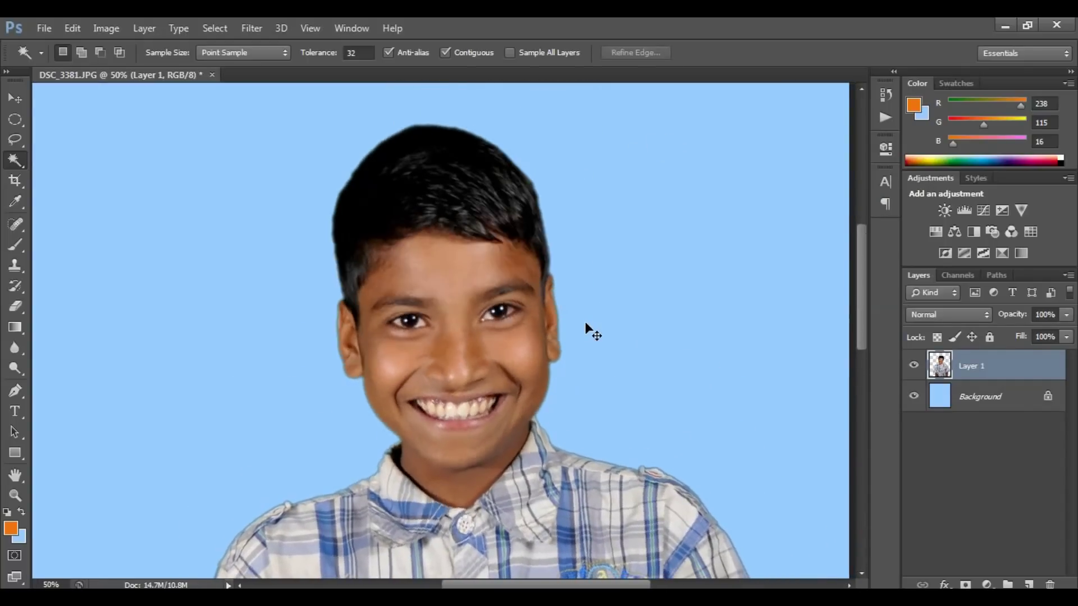
pyautogui.hotkey('ctrl', '-')
pyautogui.hotkey('ctrl', '-')
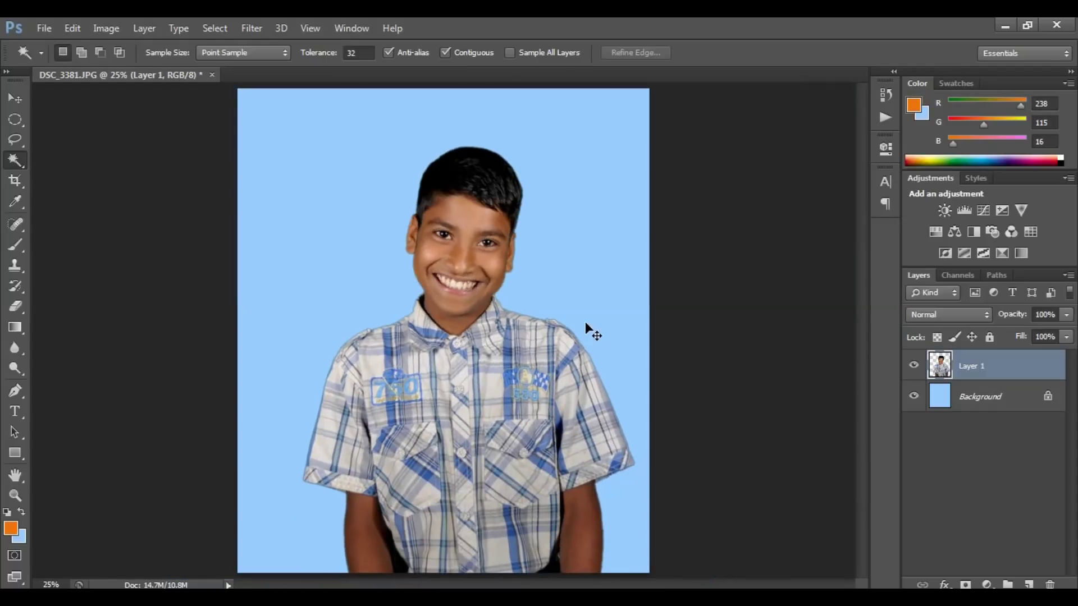
pyautogui.hotkey('ctrl', '-')
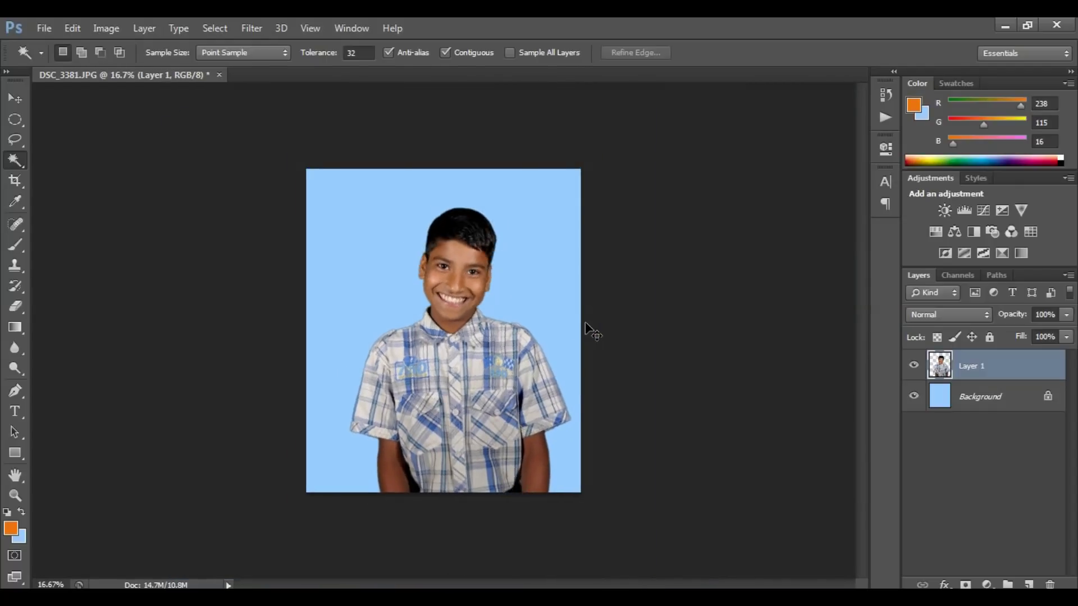
pyautogui.hotkey('ctrl', '-')
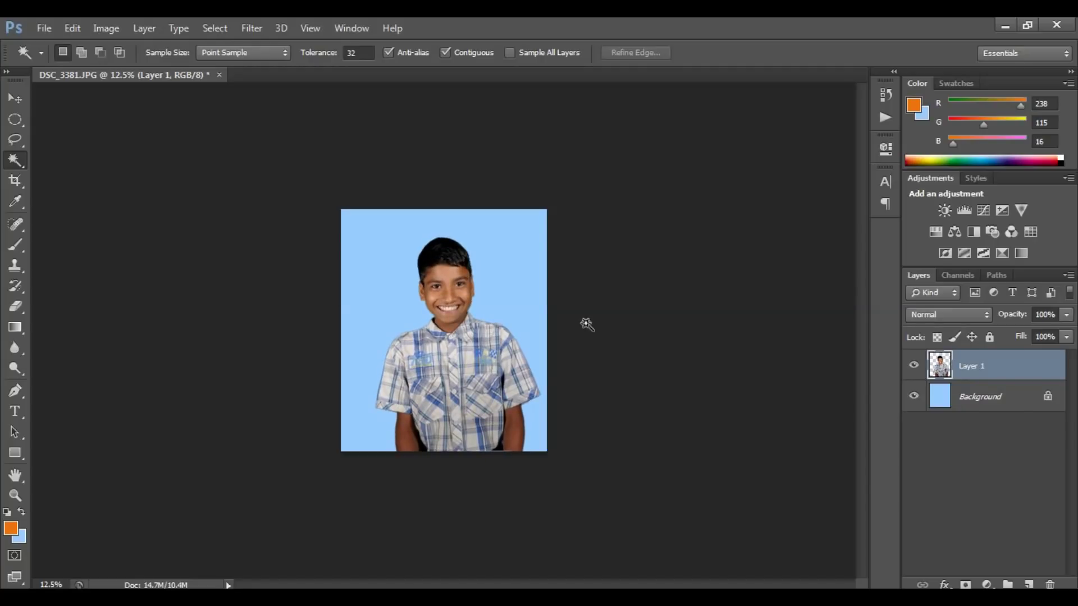
pyautogui.hotkey('ctrl', '+')
pyautogui.hotkey('ctrl', '+')
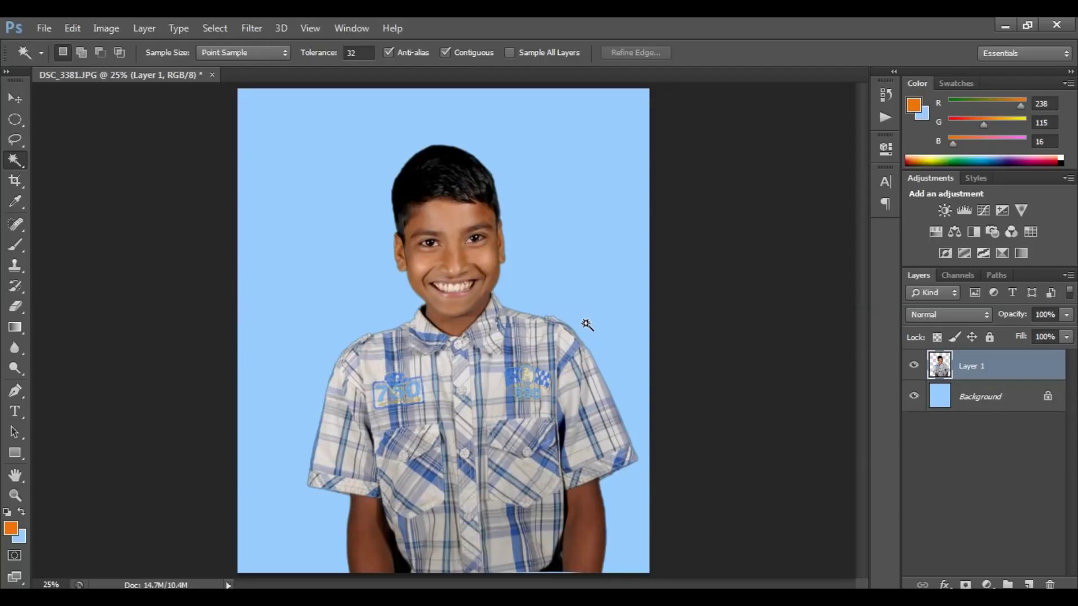
pyautogui.hotkey('ctrl', 'z')
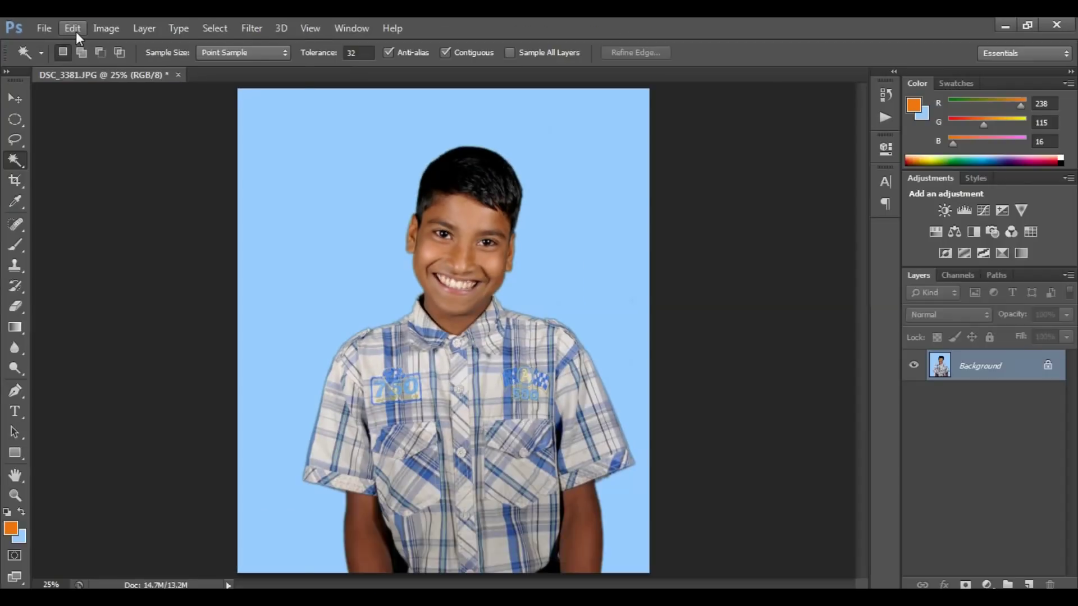
pyautogui.click(123, 51)
# Step: Convert the locked Background into Layer 0 by confirming the New Layer dialog
pyautogui.doubleClick(1040, 376)
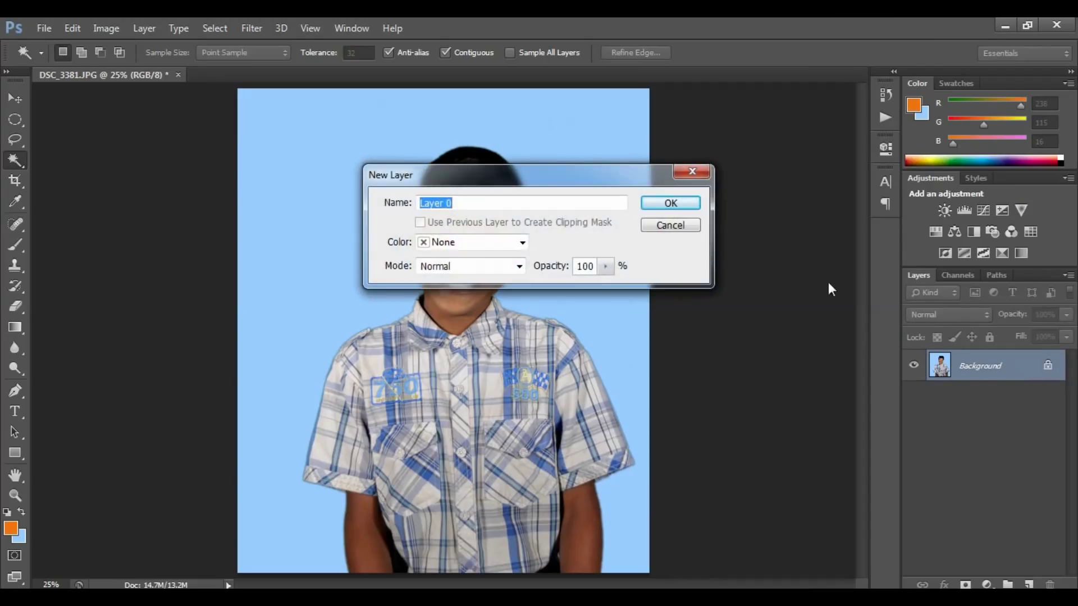
pyautogui.moveTo(631, 178); pyautogui.dragTo(656, 179)
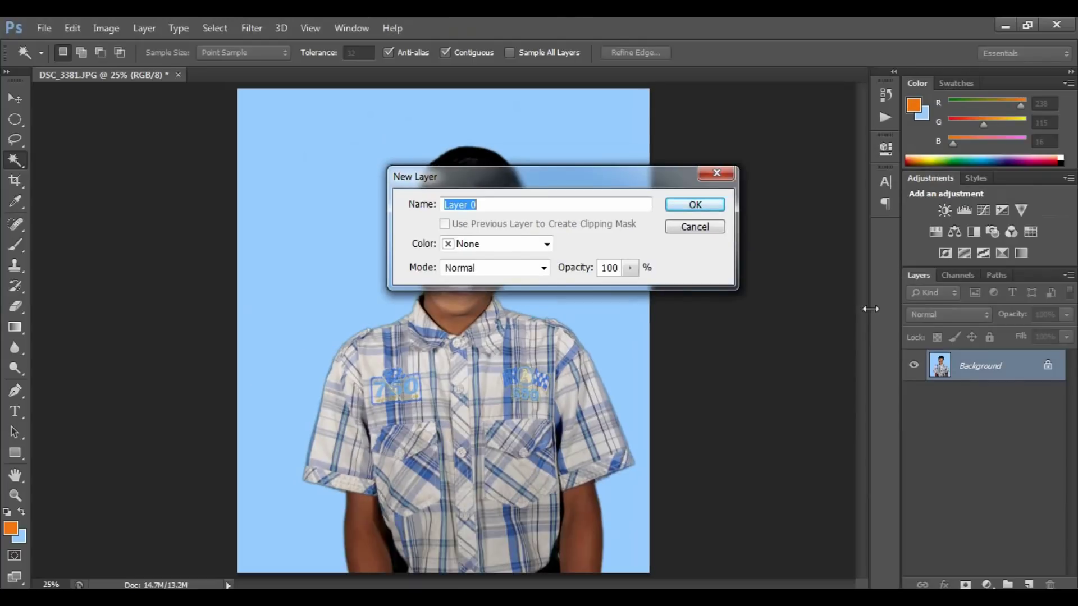
pyautogui.click(722, 171)
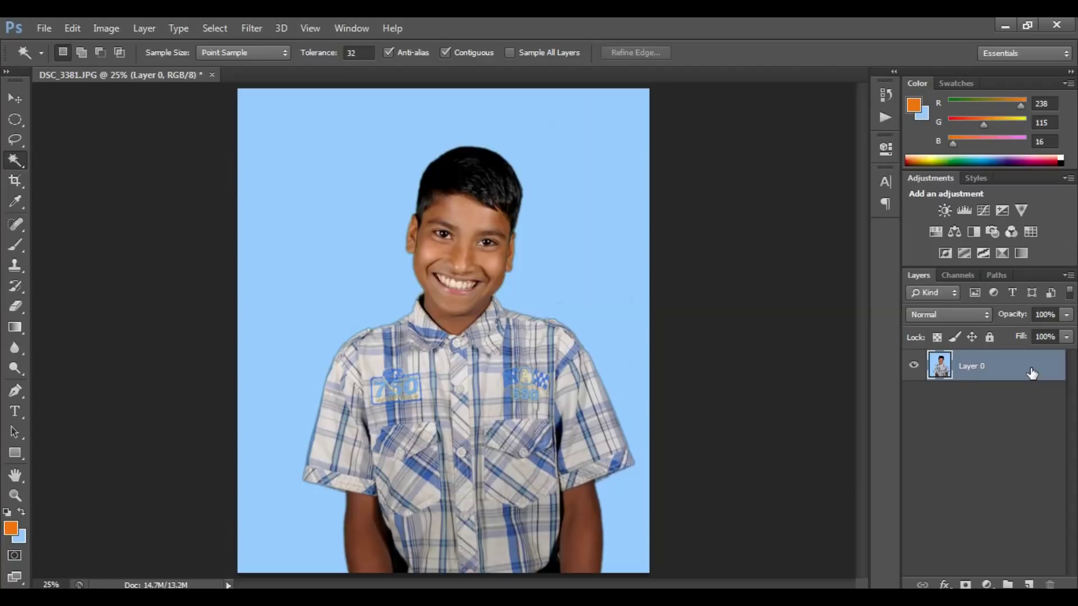
# Step: Undo the Layer 0 conversion so the portrait is a locked Background again
pyautogui.hotkey('ctrl', 'z')
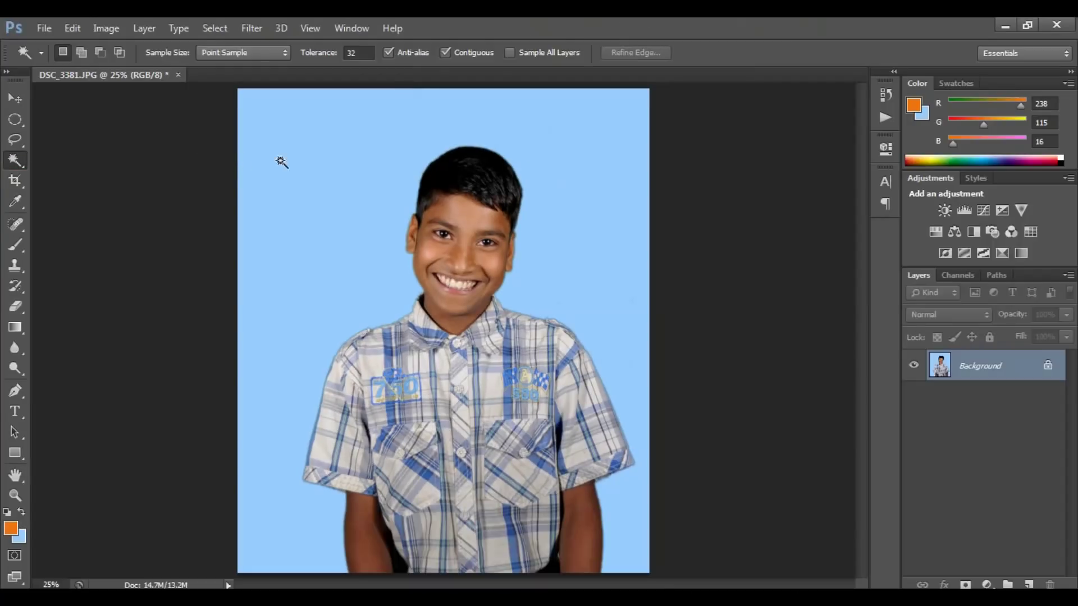
# Step: Magic Wand the light-blue backdrop, then use Select Inverse to isolate the boy
pyautogui.click(375, 177)
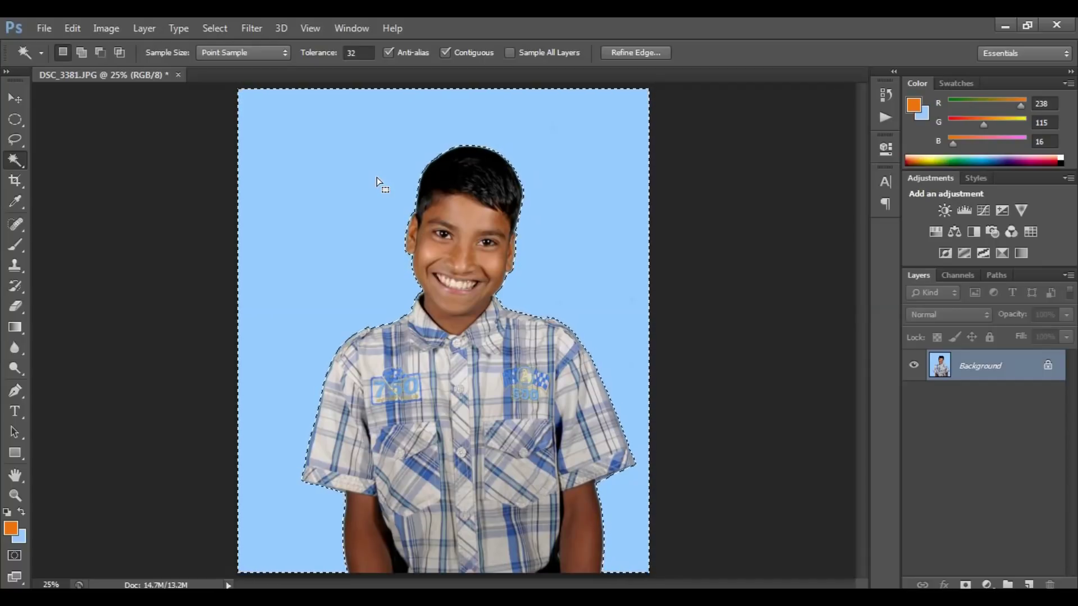
pyautogui.rightClick(376, 178)
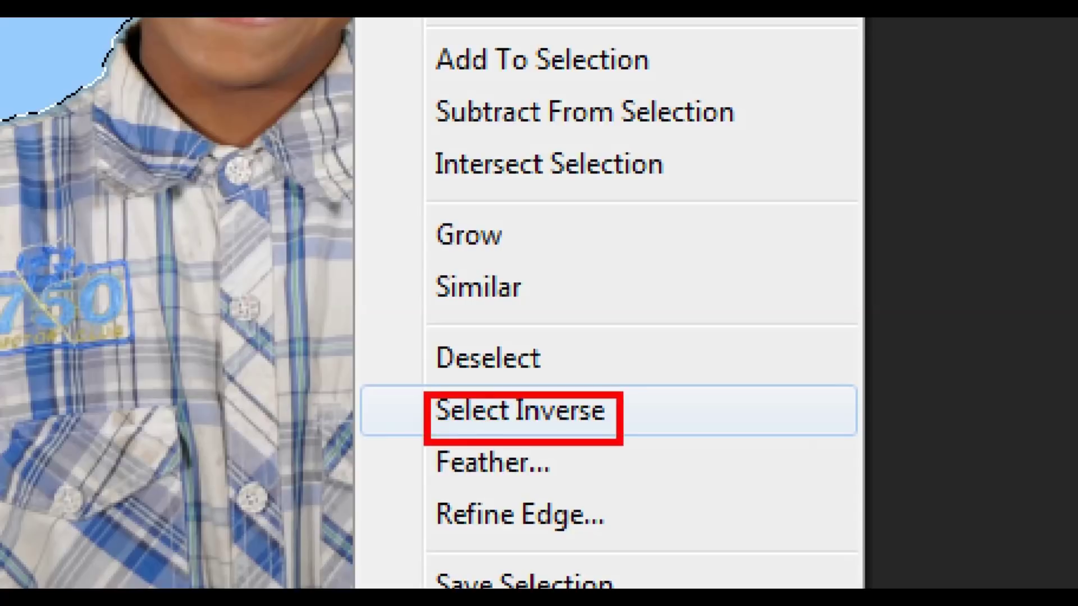
pyautogui.click(393, 410)
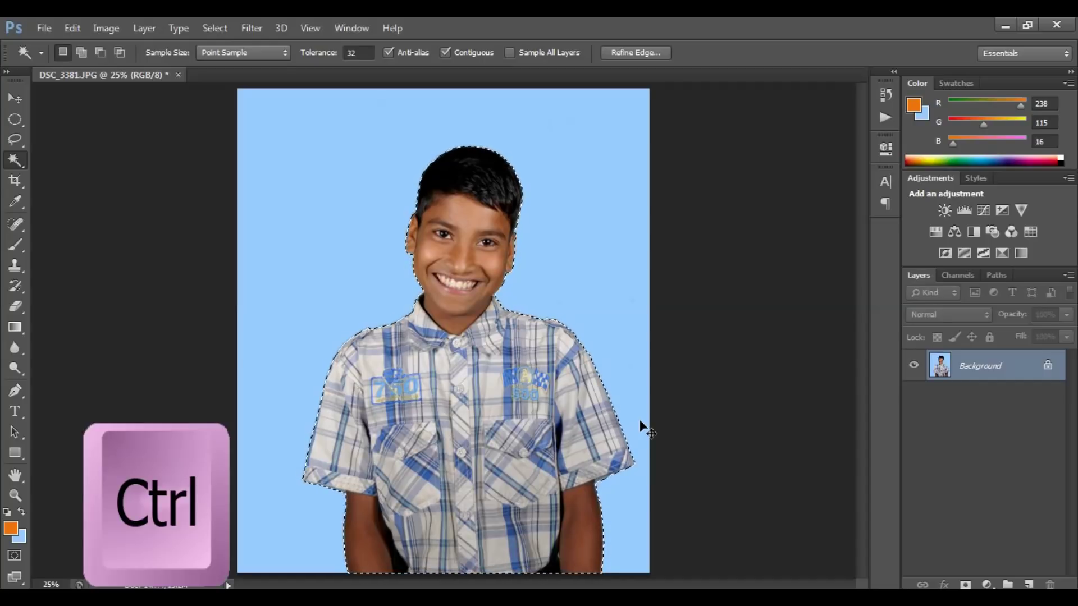
# Step: Duplicate the selected boy onto a new Layer 1 with Ctrl+J
pyautogui.hotkey('ctrl', 'j')
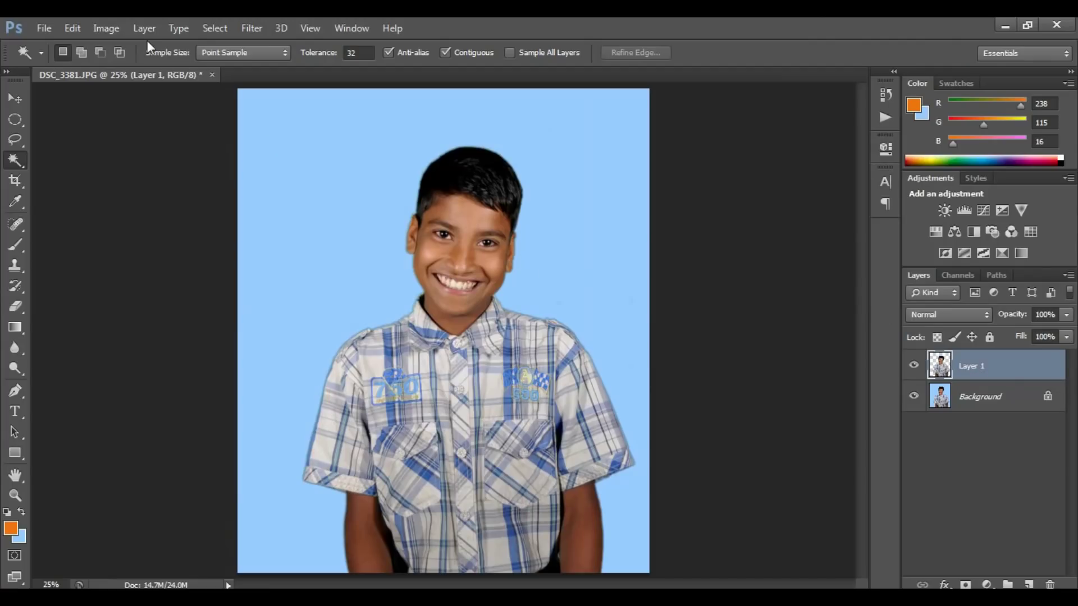
pyautogui.click(82, 25)
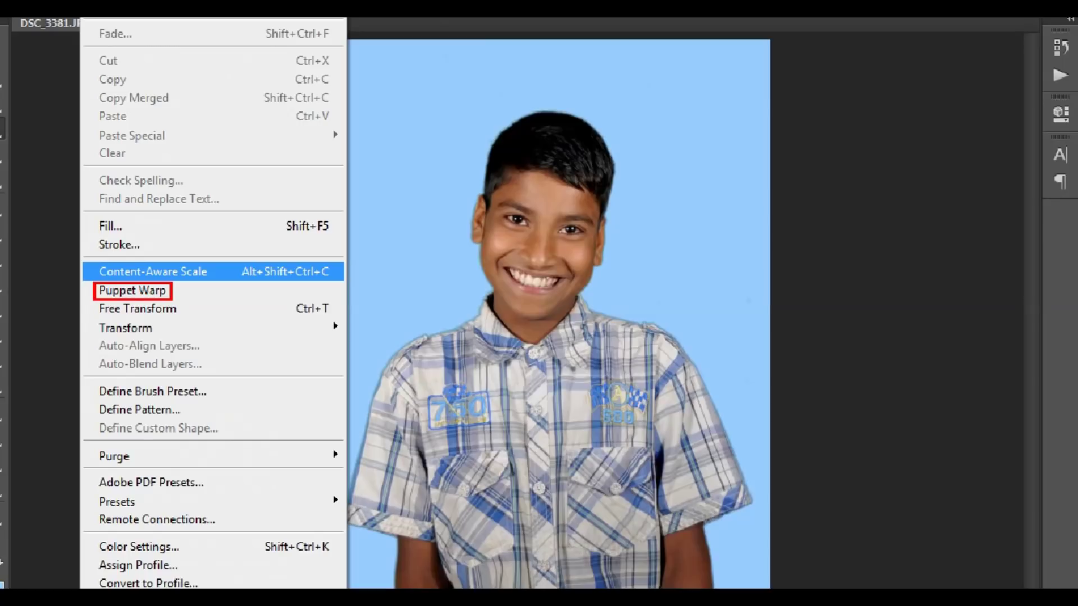
# Step: Apply Edit > Puppet Warp to Layer 1 and zoom in and out to check the mesh
pyautogui.click(129, 276)
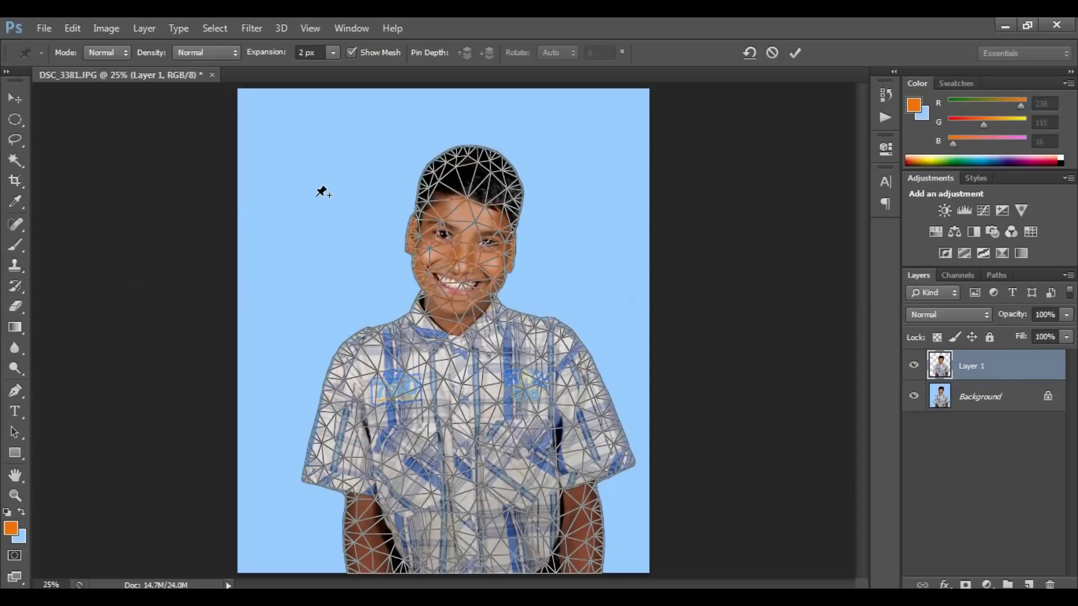
pyautogui.hotkey('ctrl', '+')
pyautogui.hotkey('ctrl', '-')
# Step: Pin the forehead and right shoulder, drag the forehead pin to tilt the head, then remove it
pyautogui.click(465, 214)
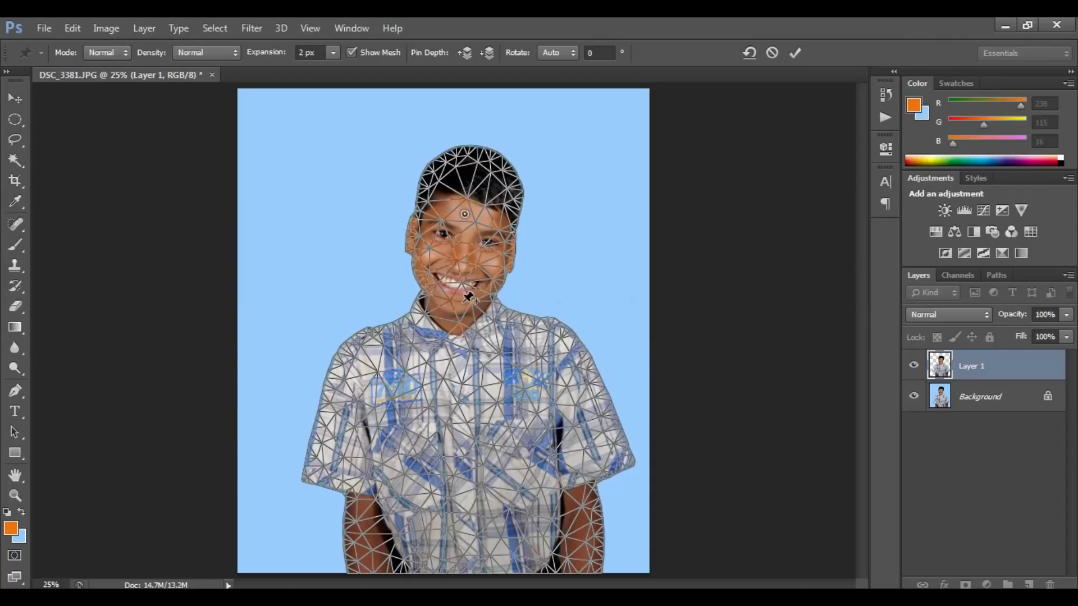
pyautogui.click(562, 341)
pyautogui.moveTo(465, 214); pyautogui.dragTo(466, 190)
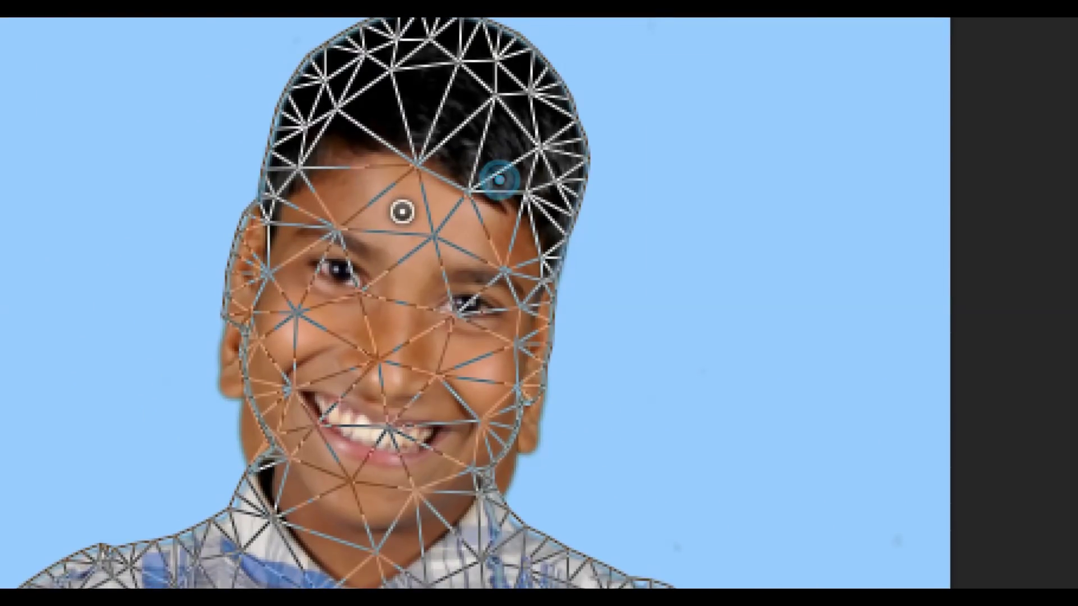
pyautogui.moveTo(384, 192)
pyautogui.mouseDown()
pyautogui.moveTo(422, 223)
pyautogui.moveTo(427, 196)
pyautogui.moveTo(377, 203)
pyautogui.moveTo(413, 229)
pyautogui.mouseUp()
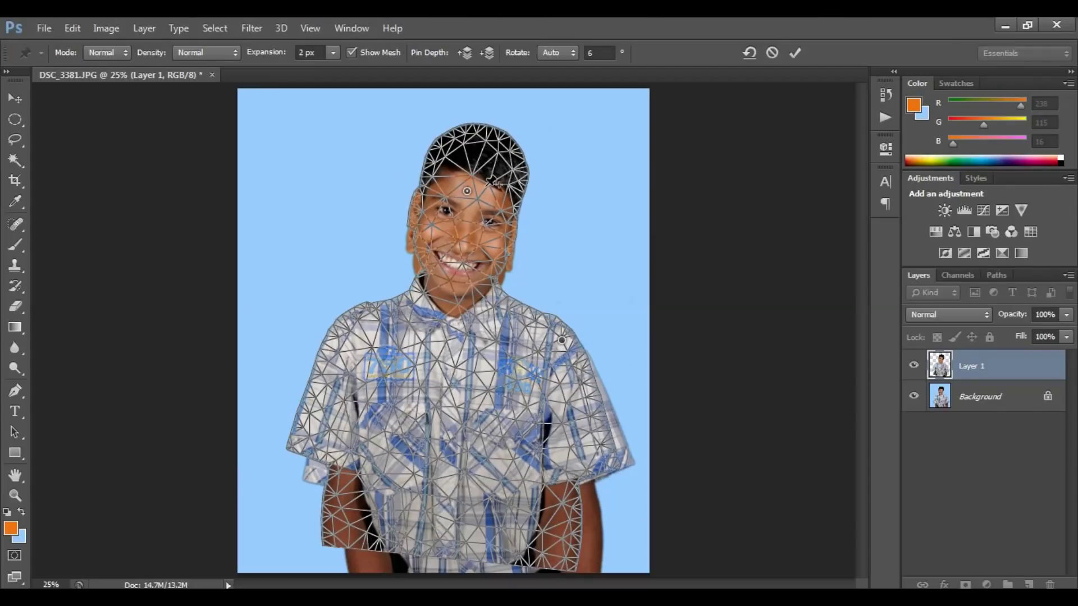
pyautogui.keyDown('alt'); pyautogui.click(469, 190); pyautogui.keyUp('alt')
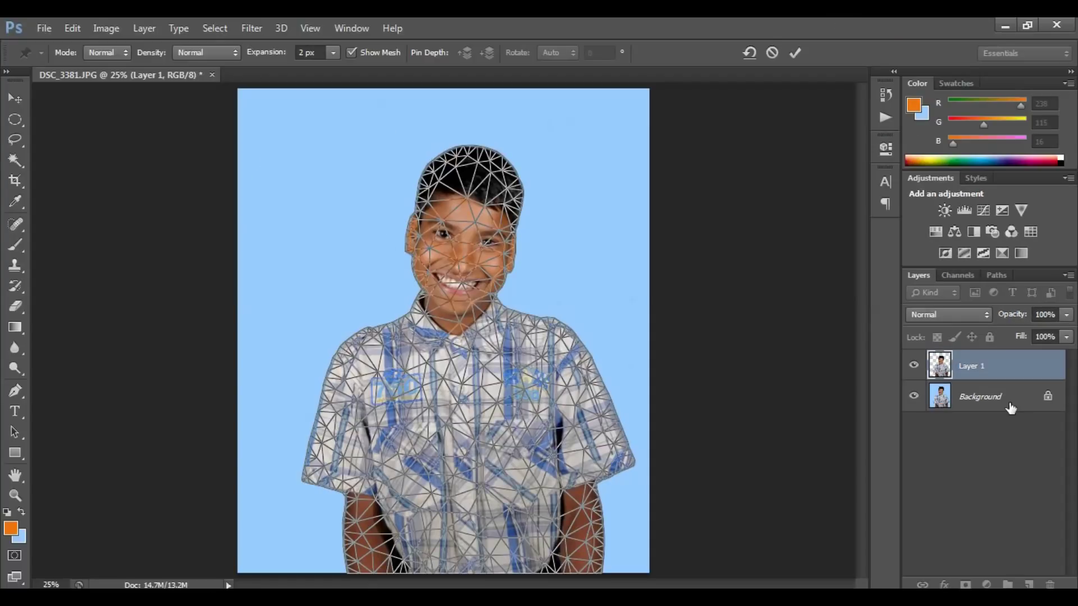
# Step: Cancel the Puppet Warp, select the Background layer and fill it with light blue
pyautogui.click(775, 54)
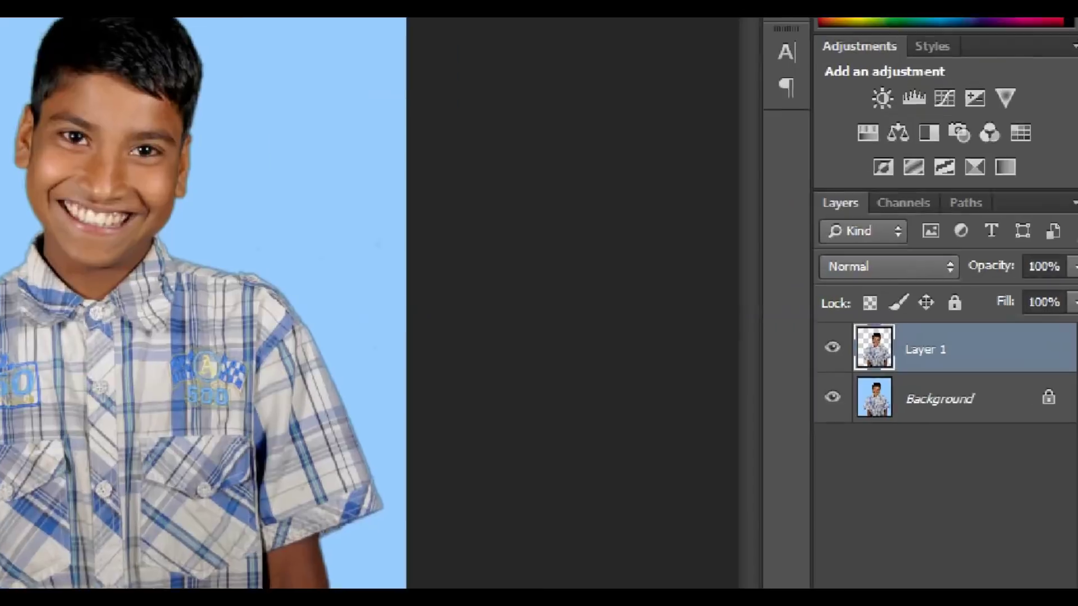
pyautogui.doubleClick(993, 394)
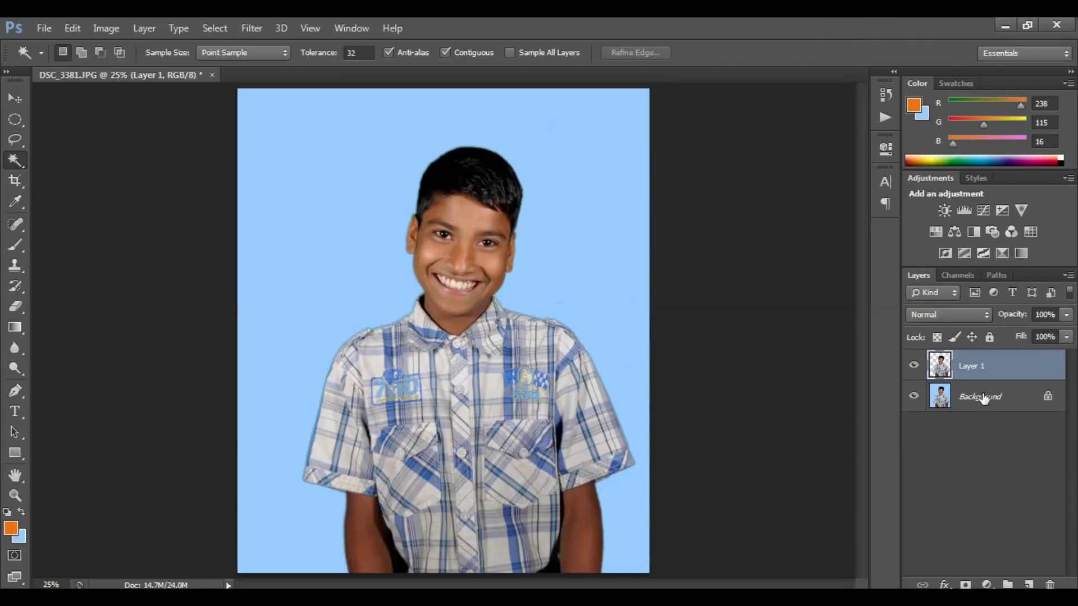
pyautogui.click(946, 405)
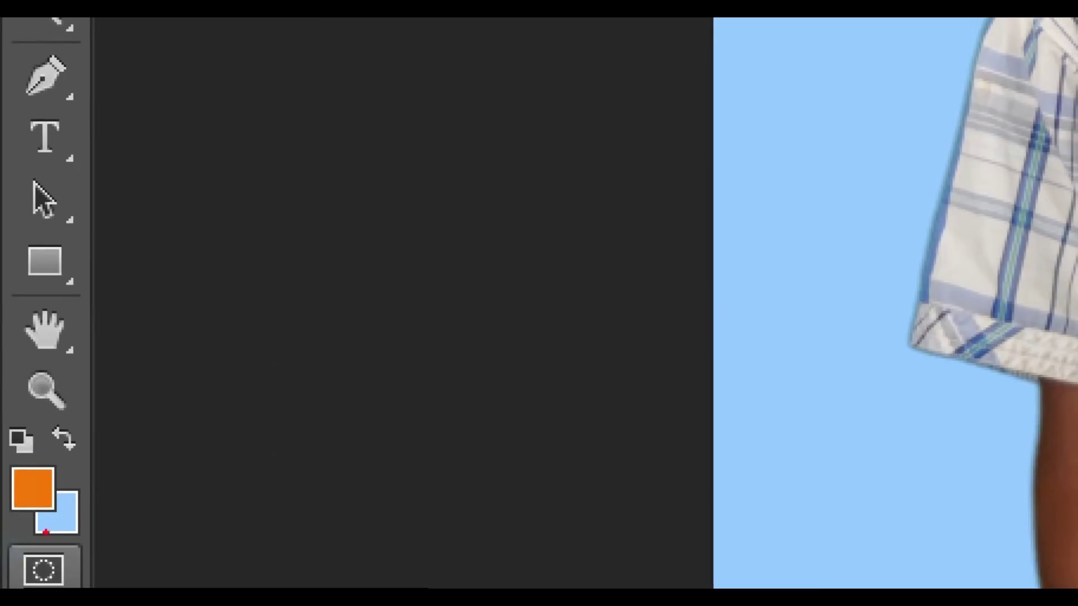
pyautogui.click(8, 546)
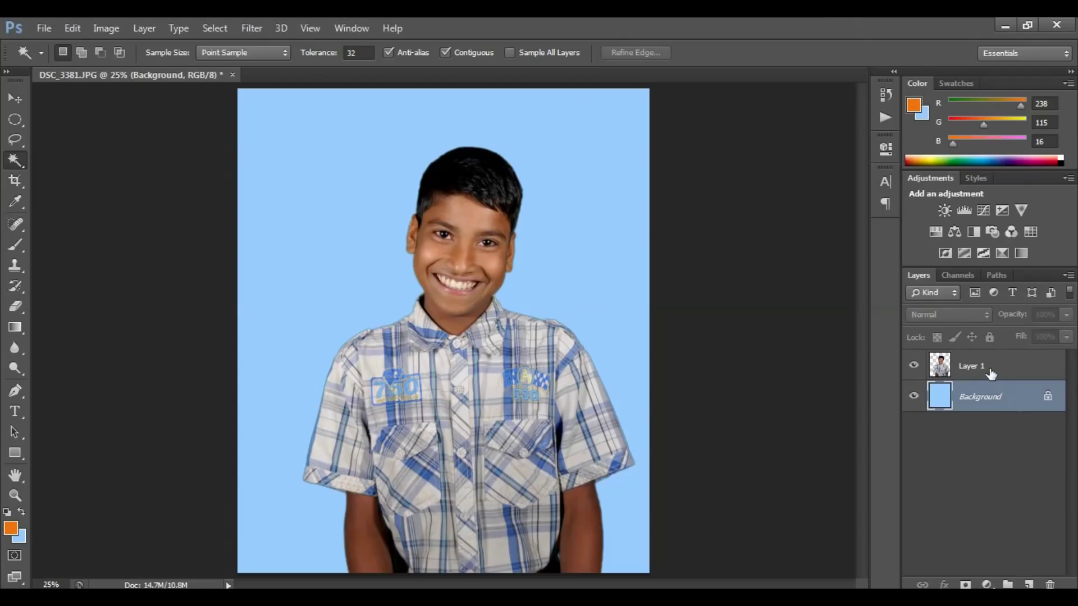
# Step: Select Layer 1 and apply Edit > Puppet Warp to it
pyautogui.click(820, 284)
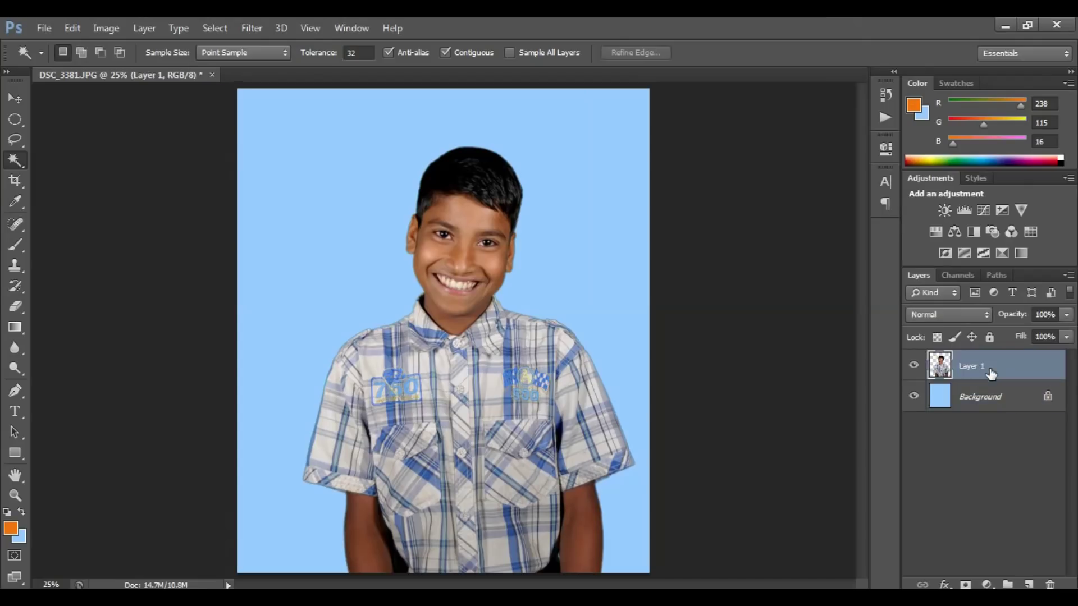
pyautogui.click(73, 28)
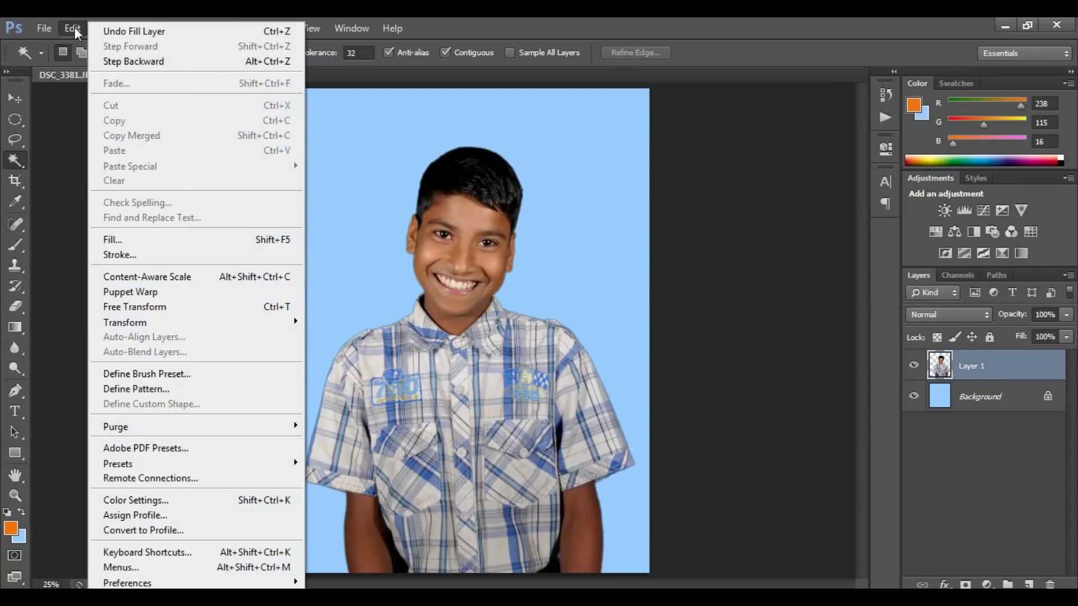
pyautogui.click(125, 290)
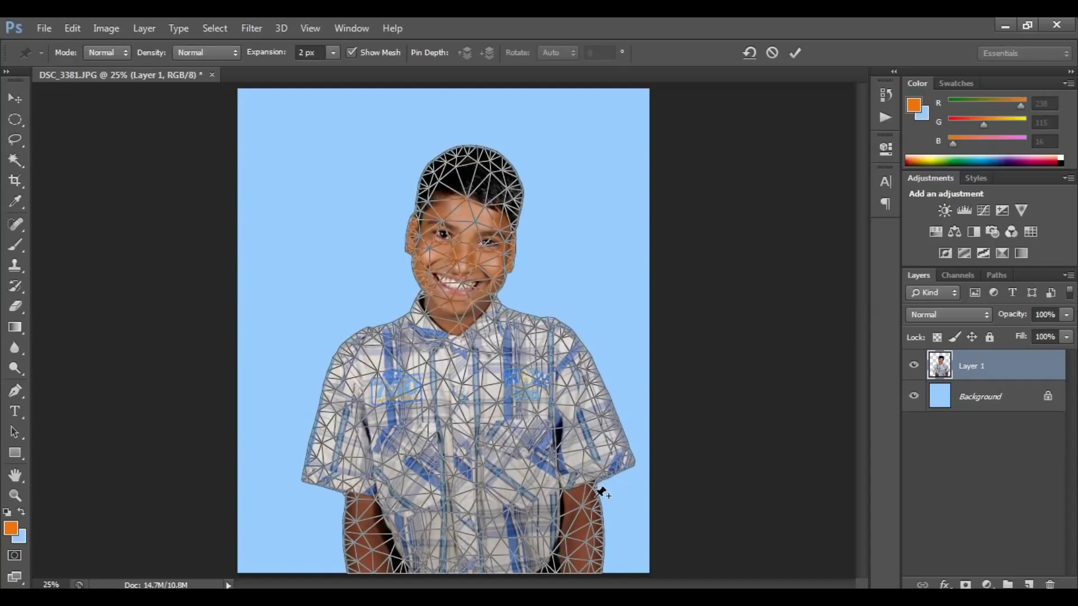
# Step: Pin both forearms and below the chin, then drag a head-top pin left to tilt the head -12°
pyautogui.click(582, 568)
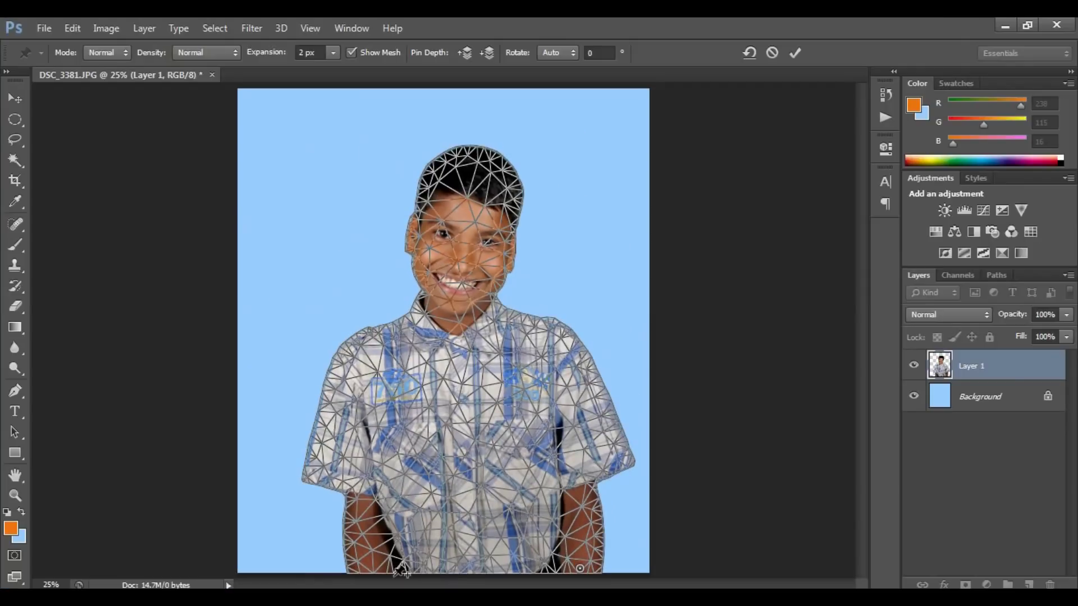
pyautogui.click(368, 570)
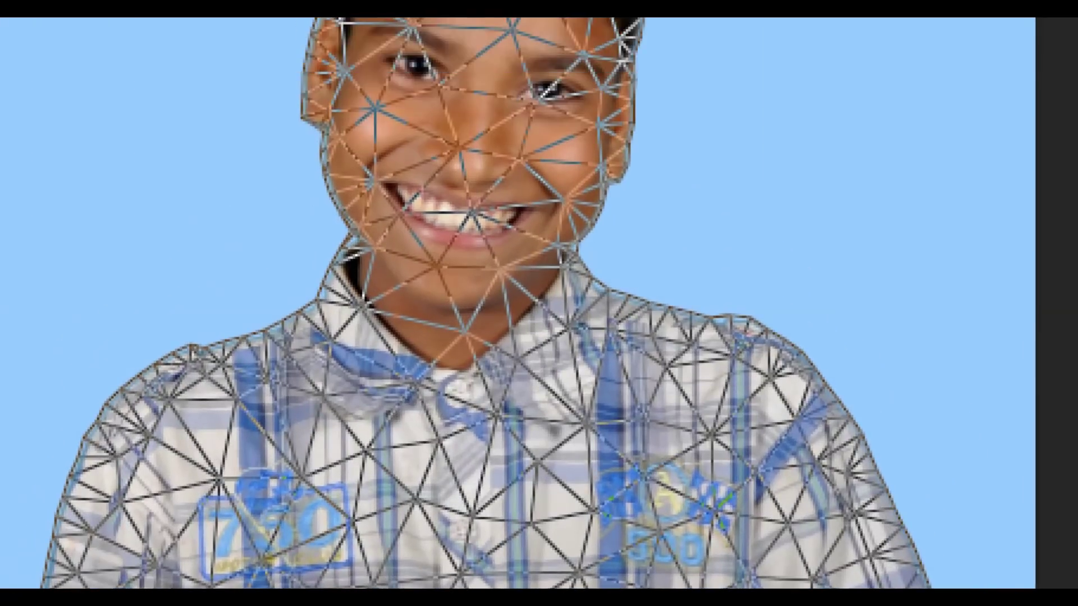
pyautogui.click(458, 308)
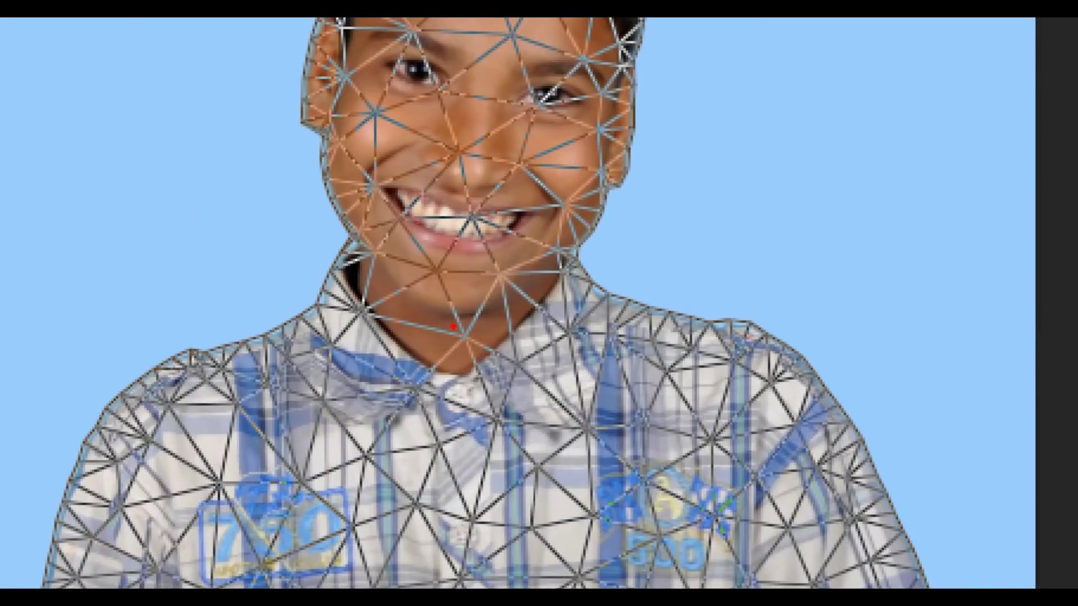
pyautogui.click(472, 340)
pyautogui.click(471, 341)
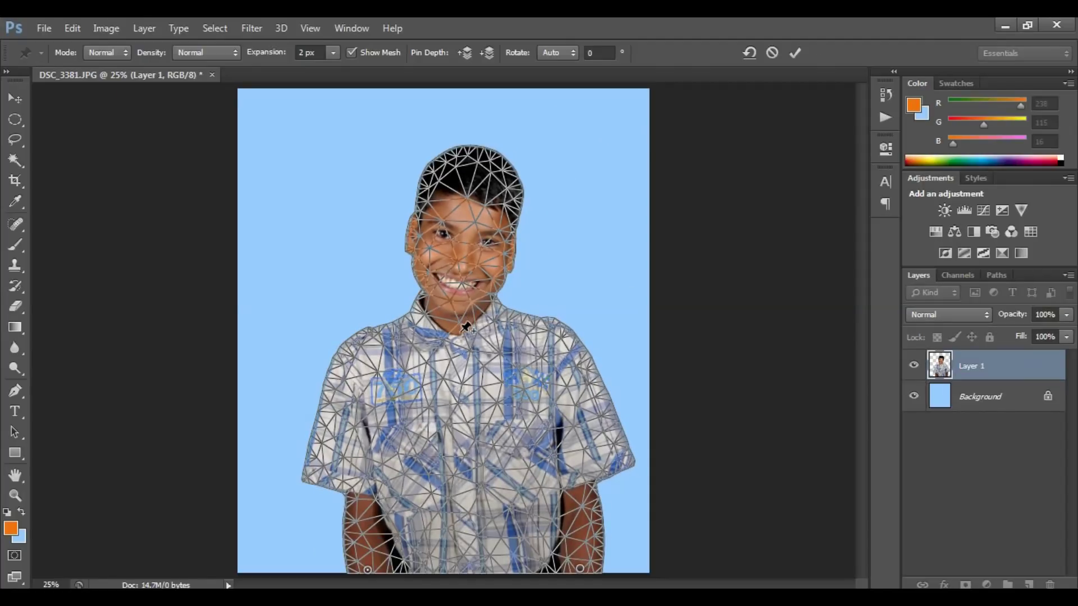
pyautogui.click(458, 332)
pyautogui.click(514, 164)
pyautogui.moveTo(484, 164); pyautogui.dragTo(444, 162)
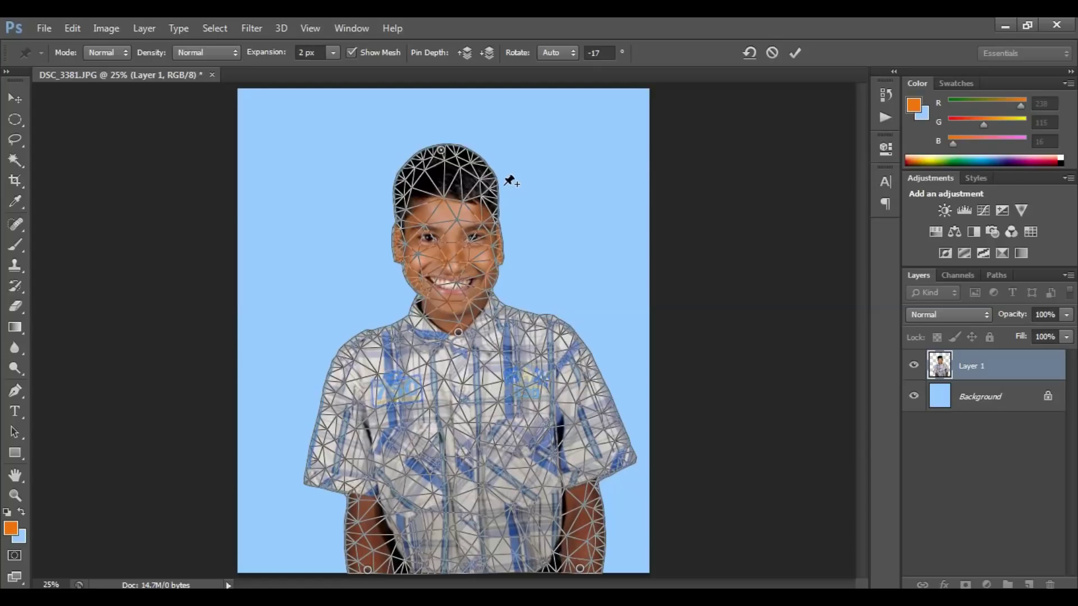
# Step: Add a pin on the cheek and nudge it down slightly to reshape the face
pyautogui.click(405, 243)
pyautogui.hotkey('ctrl', '+')
pyautogui.hotkey('ctrl', '+')
pyautogui.hotkey('ctrl', '+')
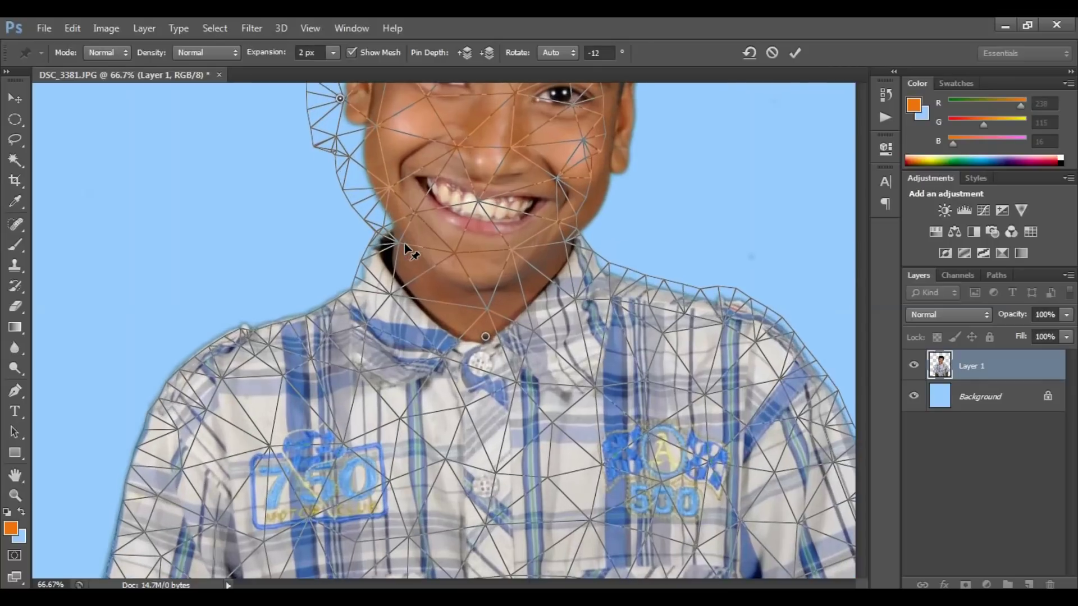
pyautogui.moveTo(406, 236); pyautogui.dragTo(417, 374)
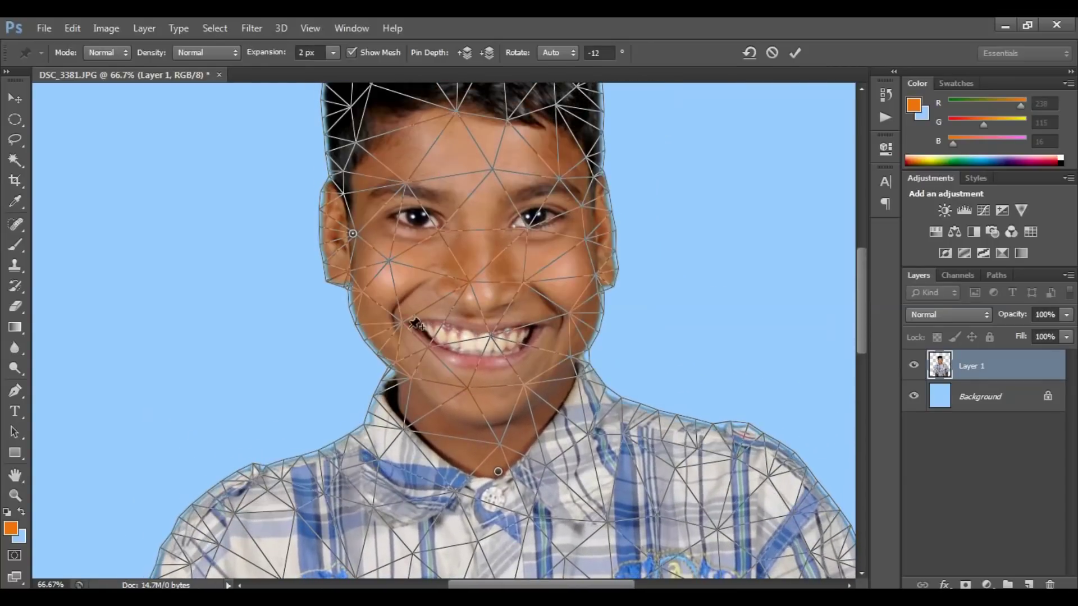
pyautogui.click(356, 246)
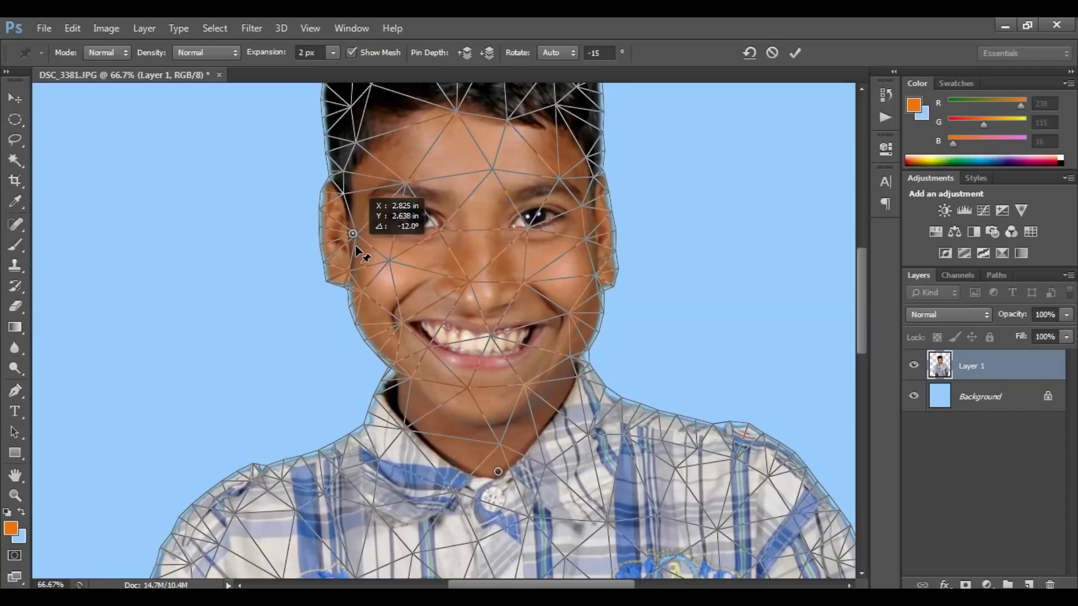
pyautogui.moveTo(356, 245); pyautogui.dragTo(356, 247)
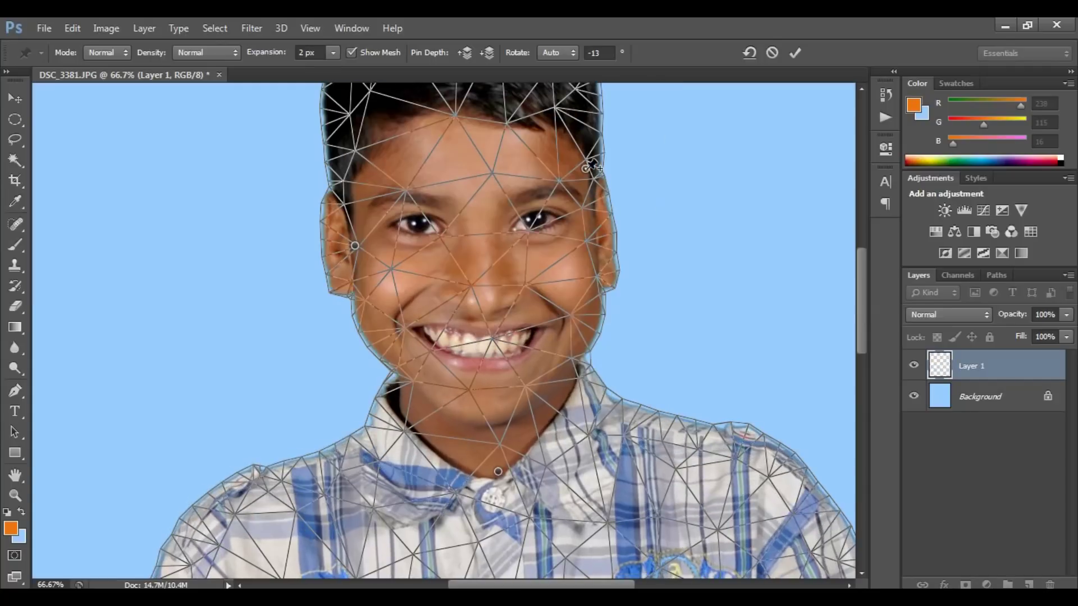
# Step: Add a hairline pin and rotate the head further to a -17° tilt
pyautogui.click(586, 168)
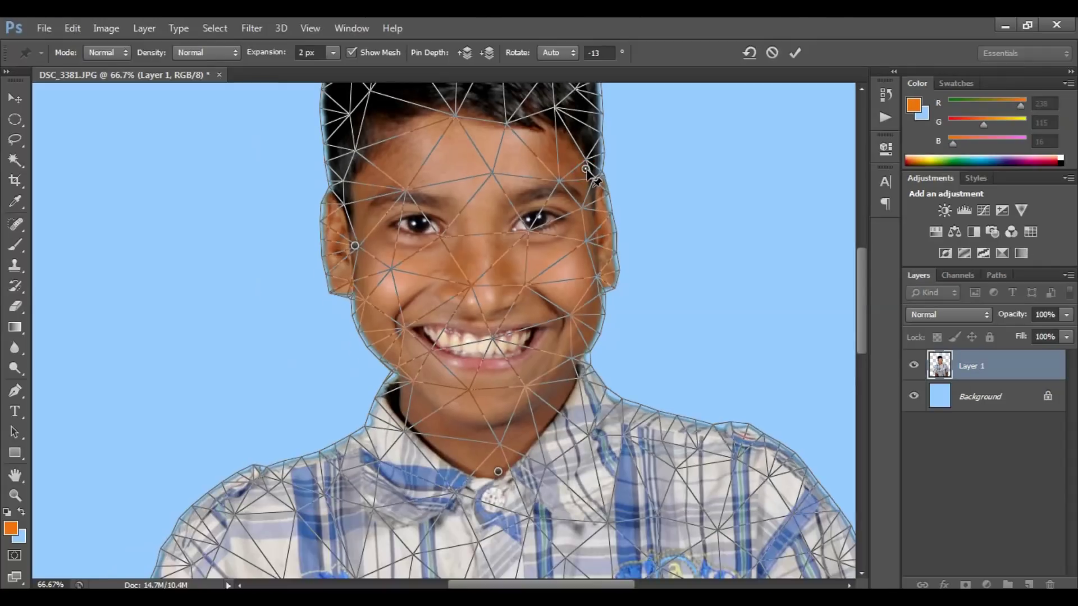
pyautogui.moveTo(592, 171); pyautogui.dragTo(580, 256)
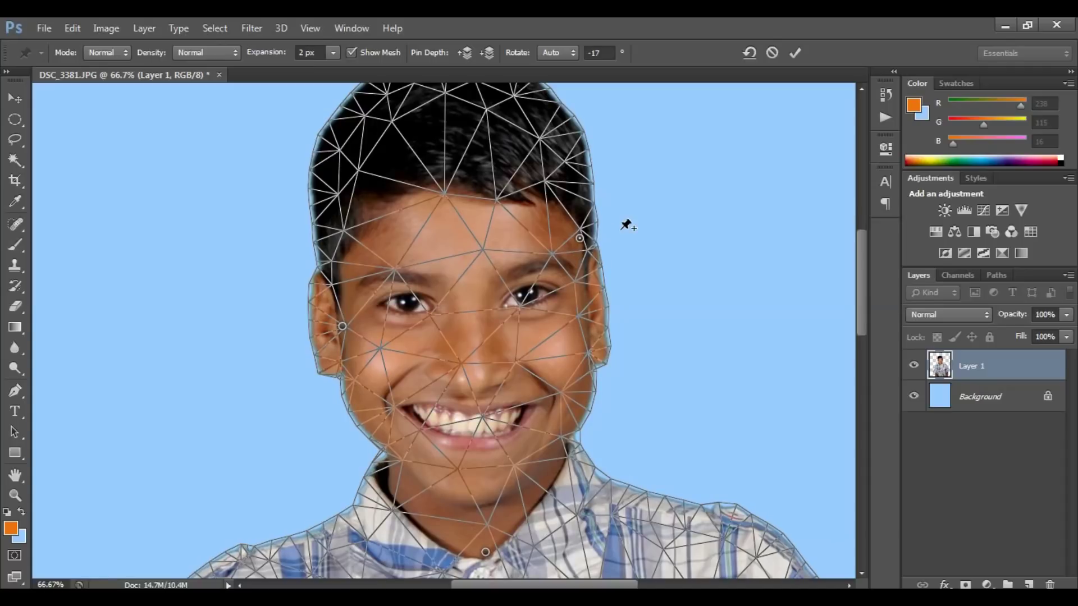
pyautogui.hotkey('ctrl', '-')
pyautogui.hotkey('ctrl', '-')
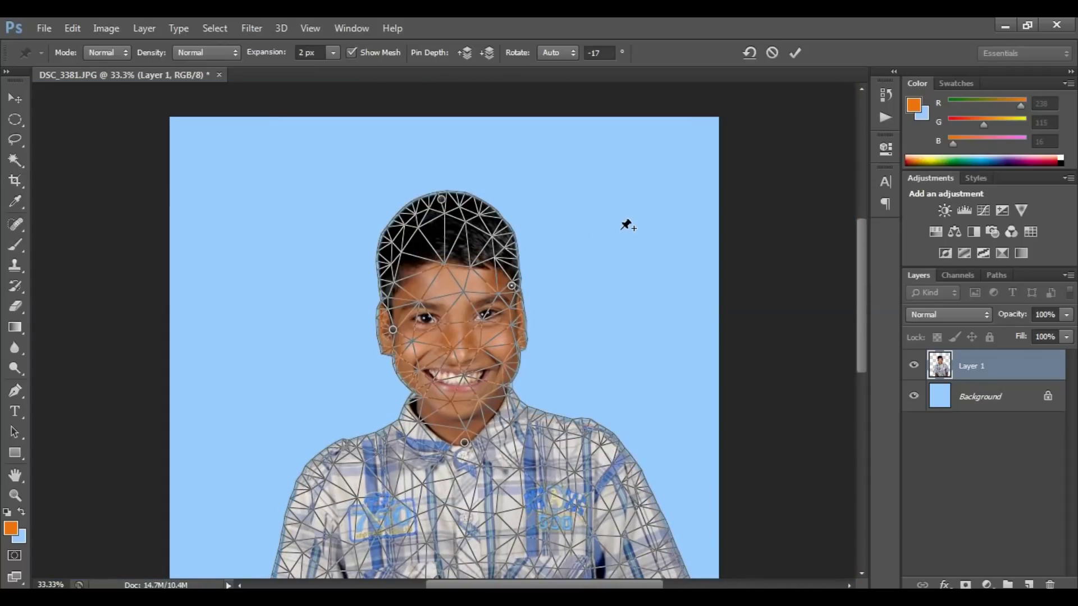
pyautogui.hotkey('ctrl', '-')
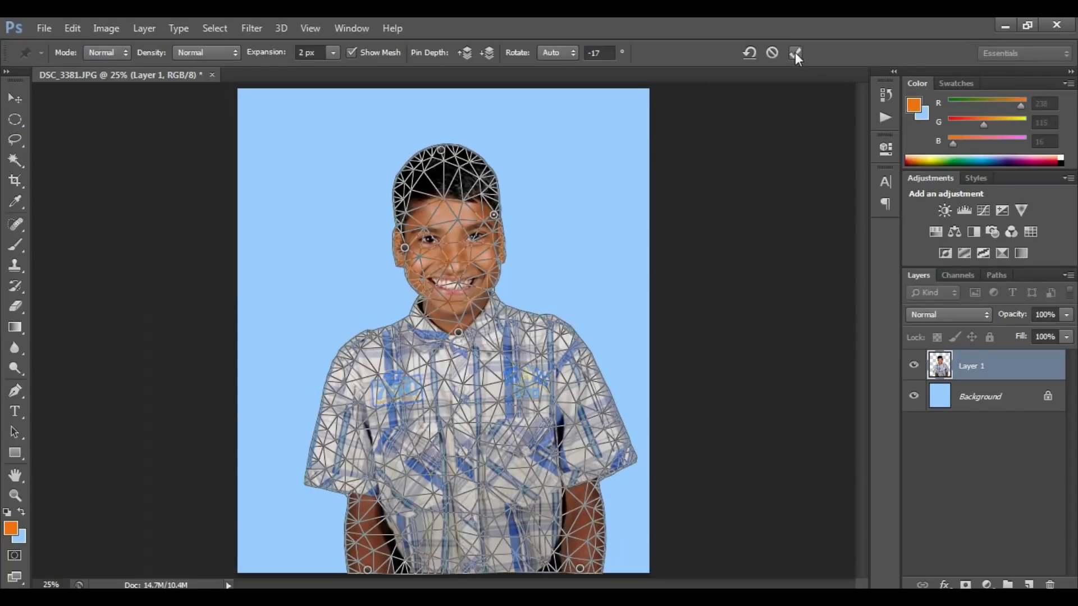
# Step: Commit the Puppet Warp, then step through the undo history to compare before and after
pyautogui.click(795, 53)
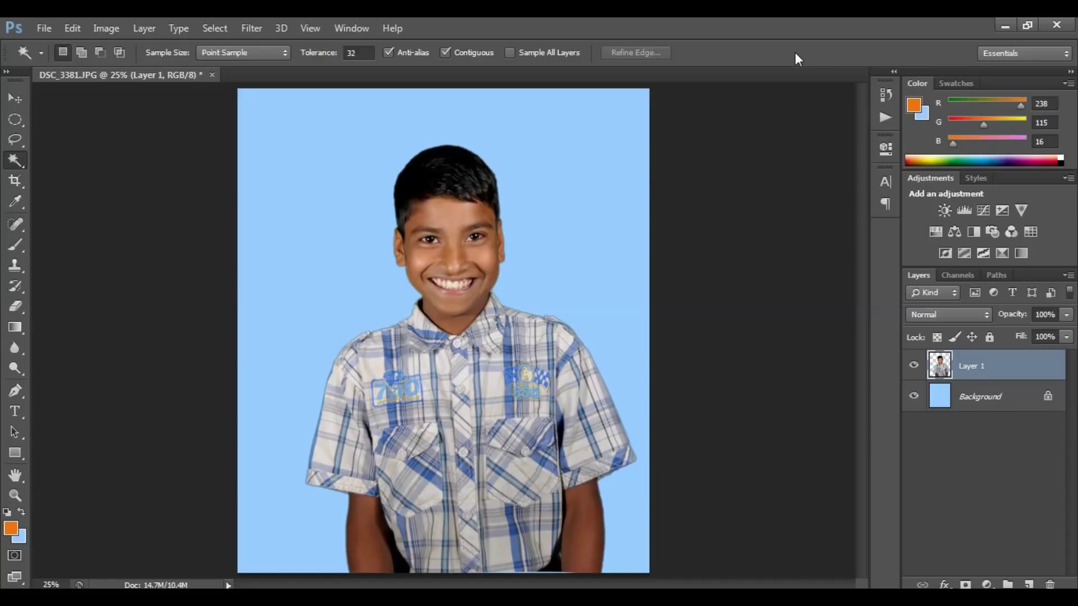
pyautogui.hotkey('ctrl', 'z')
pyautogui.hotkey('alt', '[')
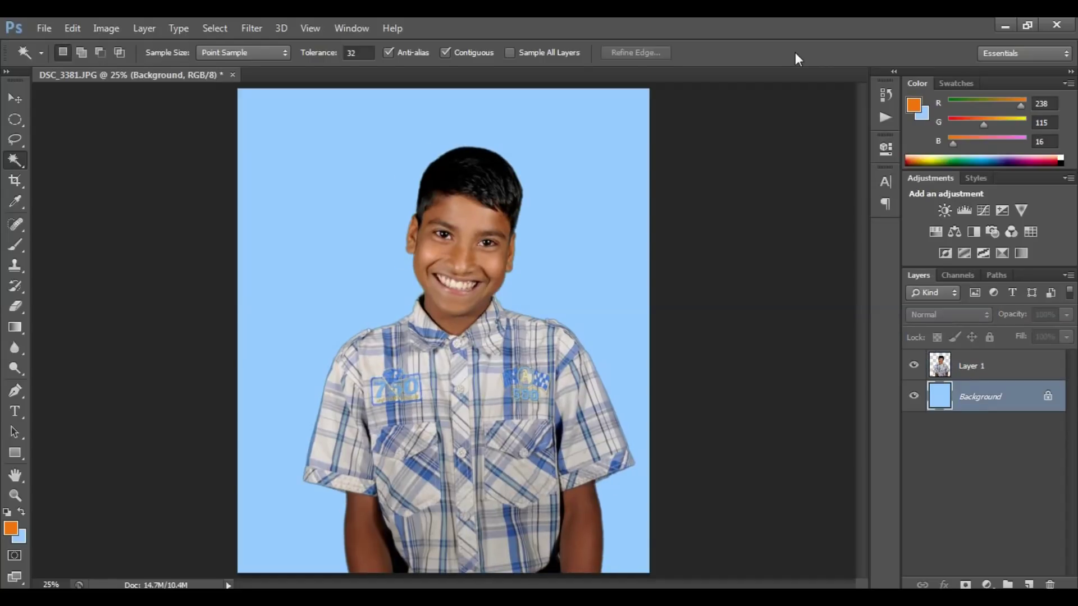
pyautogui.hotkey('ctrl', 'z')
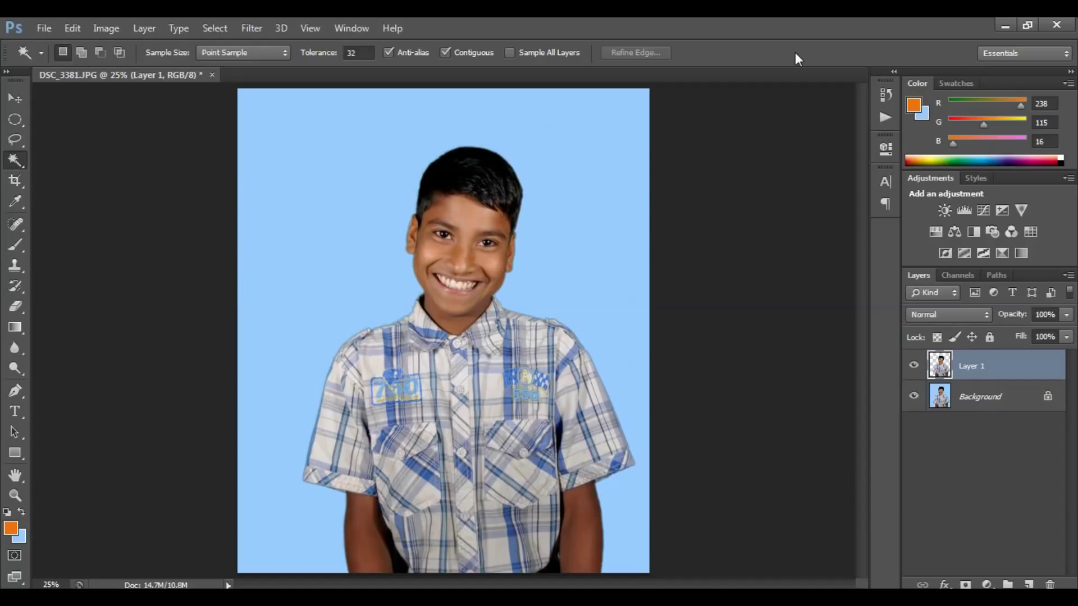
pyautogui.hotkey('ctrl', 'z')
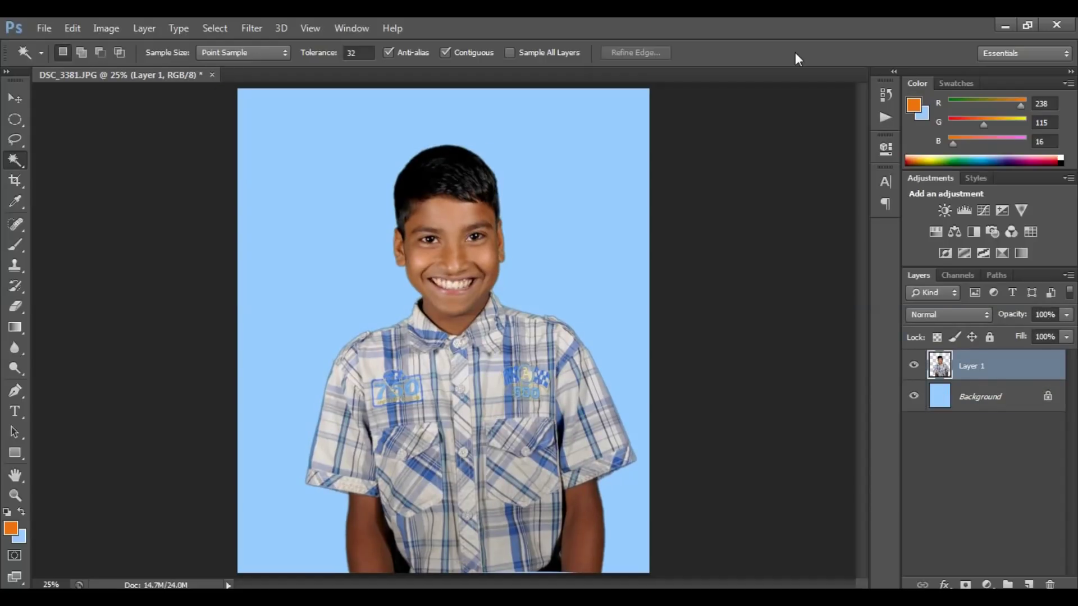